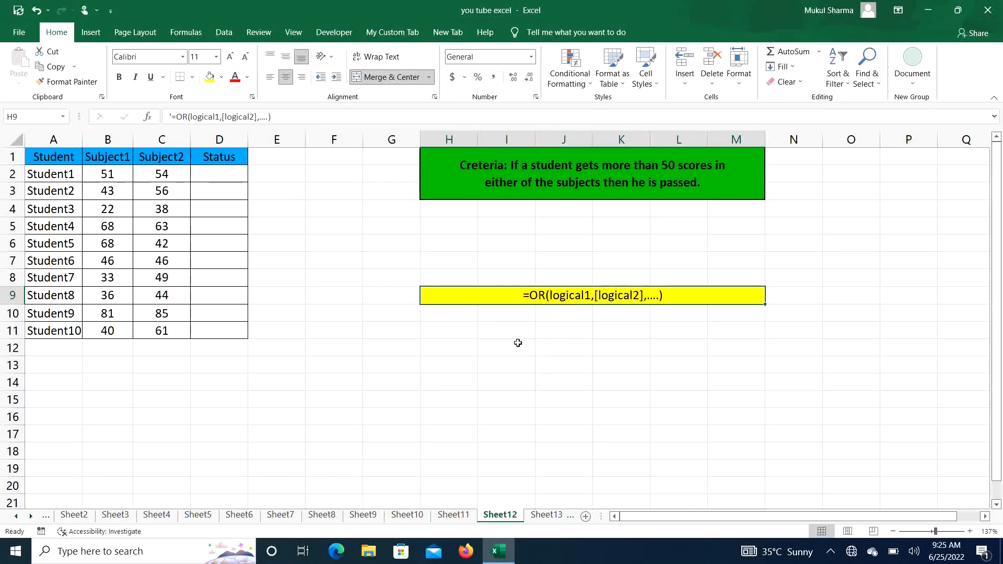
Enter the example notes "a and b" in H11 and "a or b" in H12.
{"action": "left_click", "coordinate": [448, 330]}
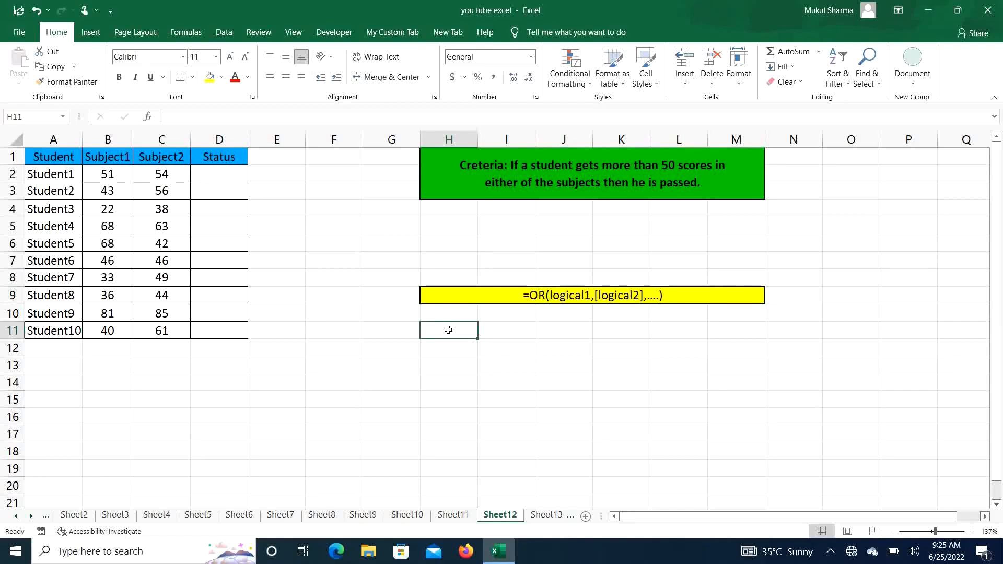
{"action": "type", "text": "a and"}
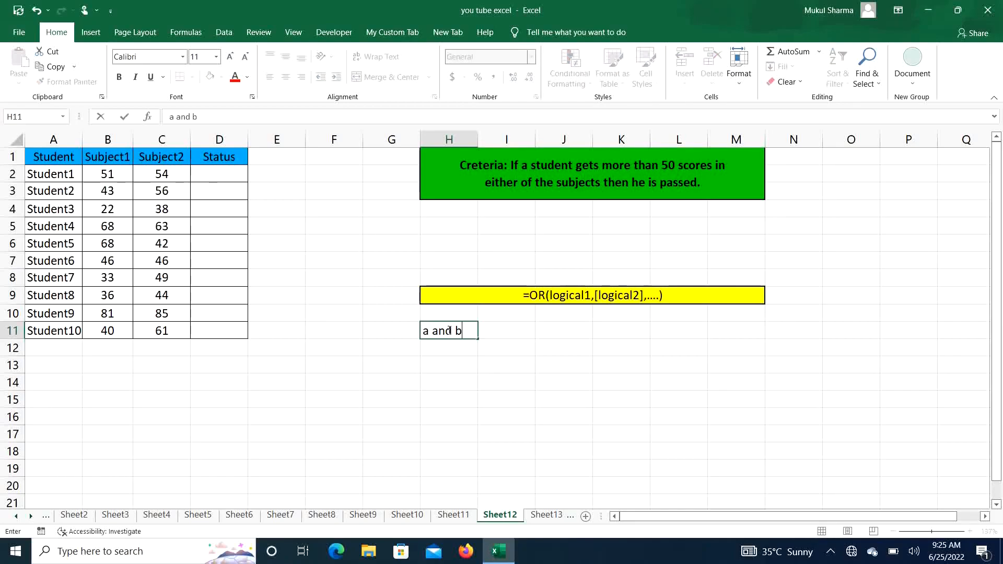
{"action": "type", "text": " b"}
{"action": "key", "text": "Return"}
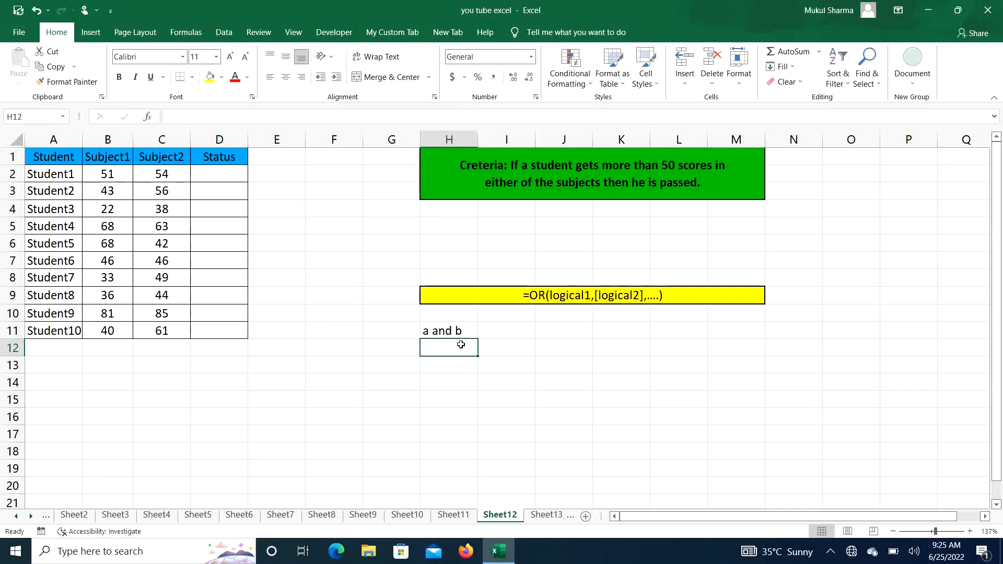
{"action": "type", "text": "a or b"}
{"action": "key", "text": "Return"}
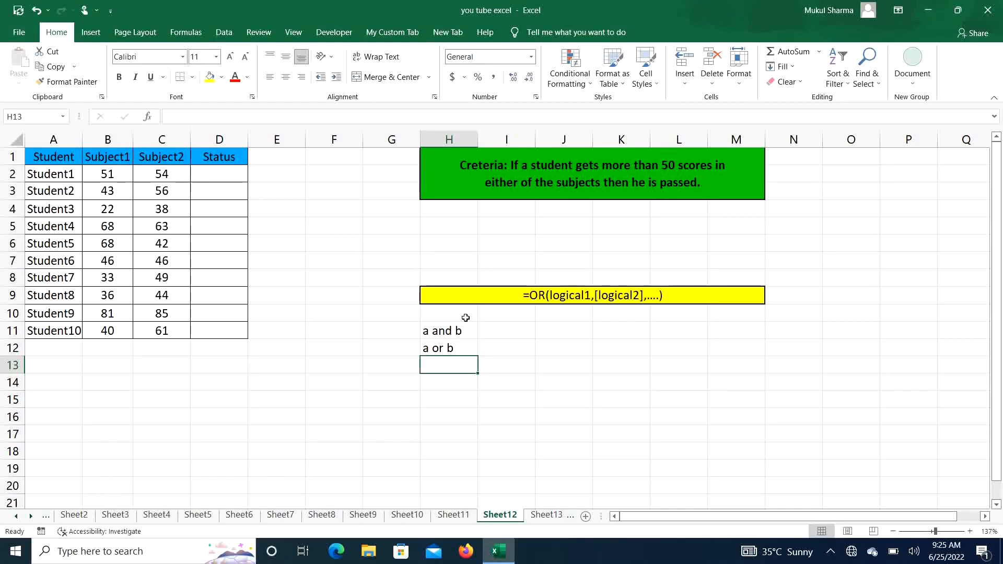
Clear the two example notes from H11:H12 below the OR syntax line.
{"action": "left_click", "coordinate": [493, 296]}
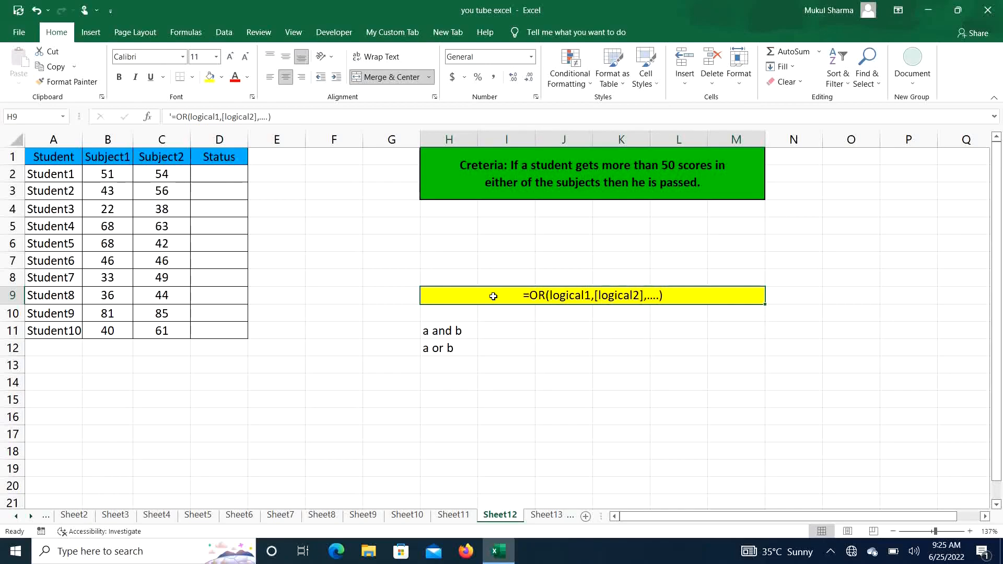
{"action": "left_click_drag", "start_coordinate": [450, 328], "coordinate": [444, 351]}
{"action": "key", "text": "Delete"}
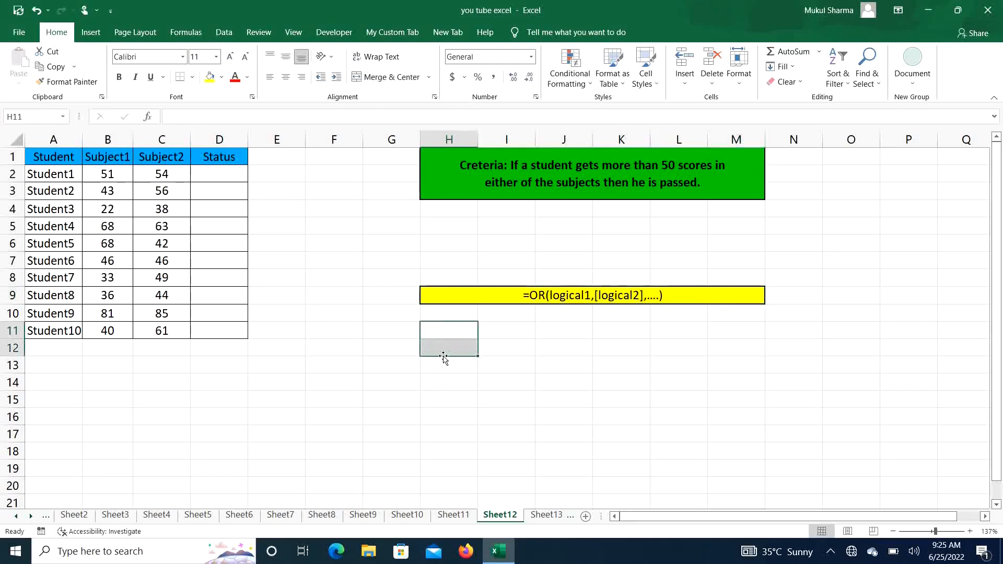
{"action": "left_click", "coordinate": [351, 204]}
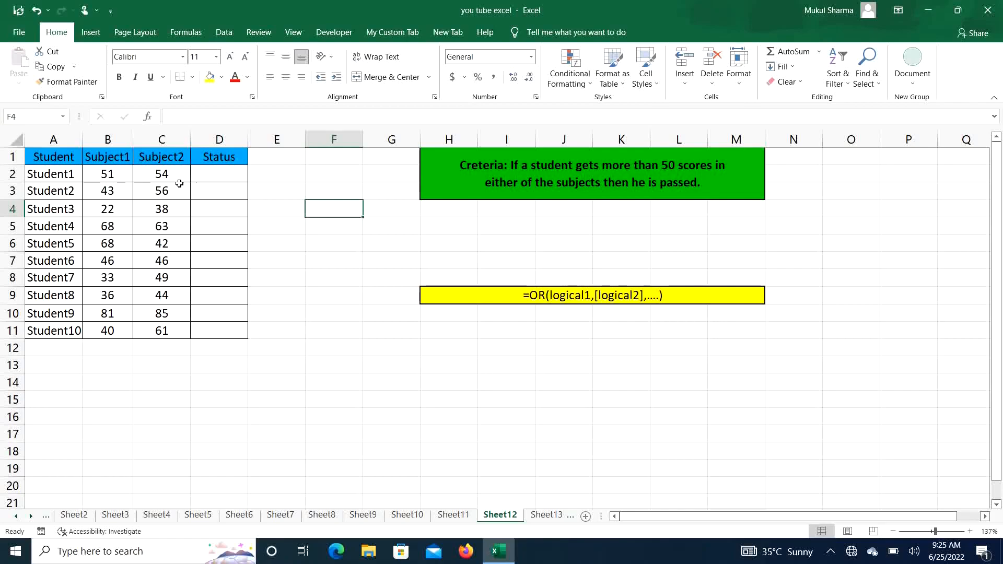
Start an IF formula in D2 with a nested OR function whose first condition is B2>50.
{"action": "left_click", "coordinate": [456, 176]}
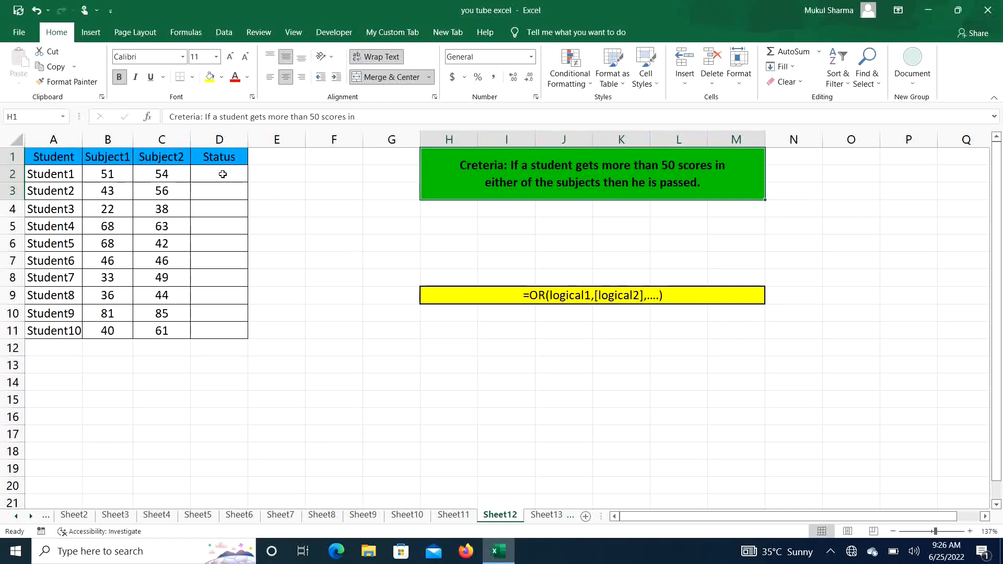
{"action": "scroll", "coordinate": [223, 174], "scroll_direction": "up", "scroll_amount": 4, "text": "ctrl"}
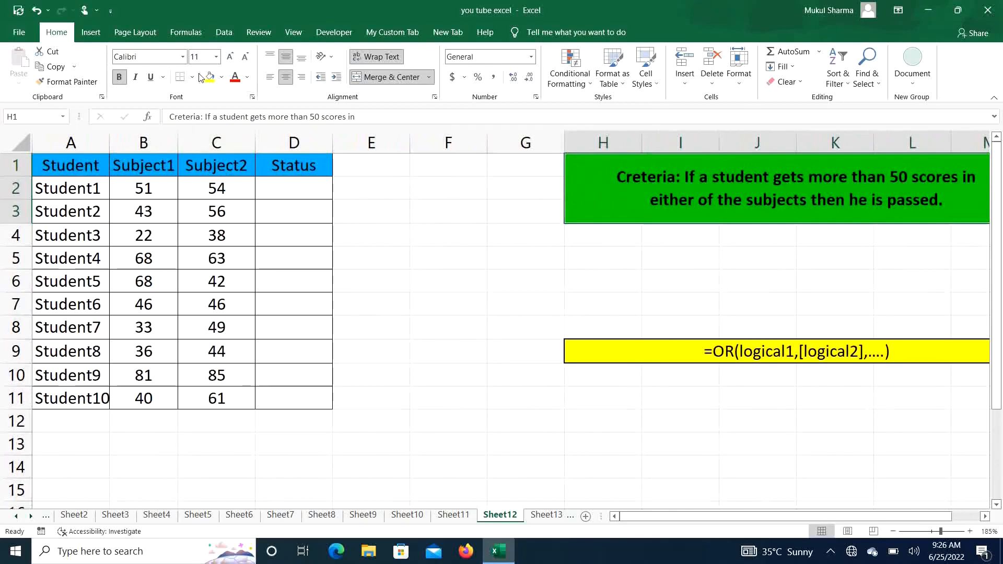
{"action": "left_click", "coordinate": [286, 194]}
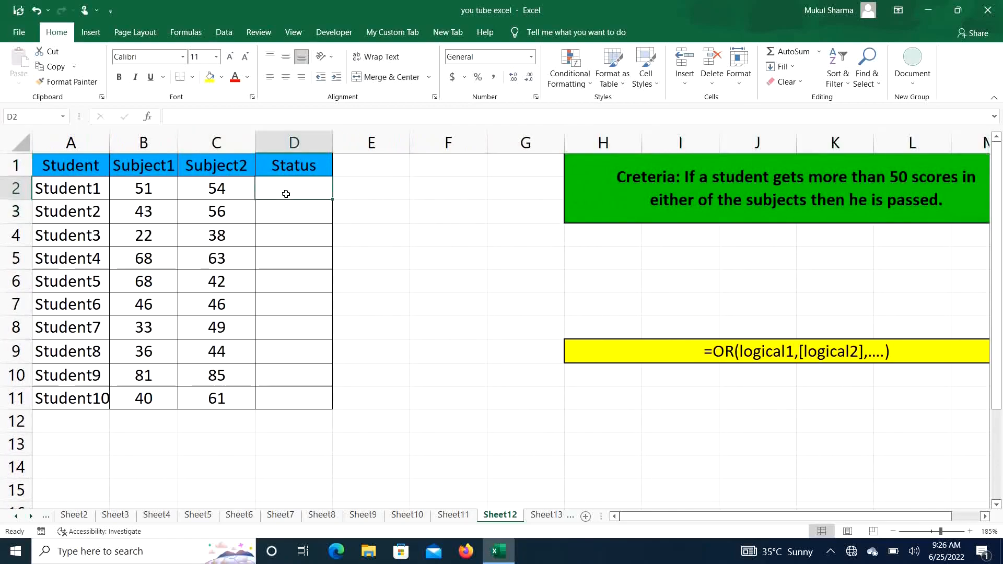
{"action": "type", "text": "=if"}
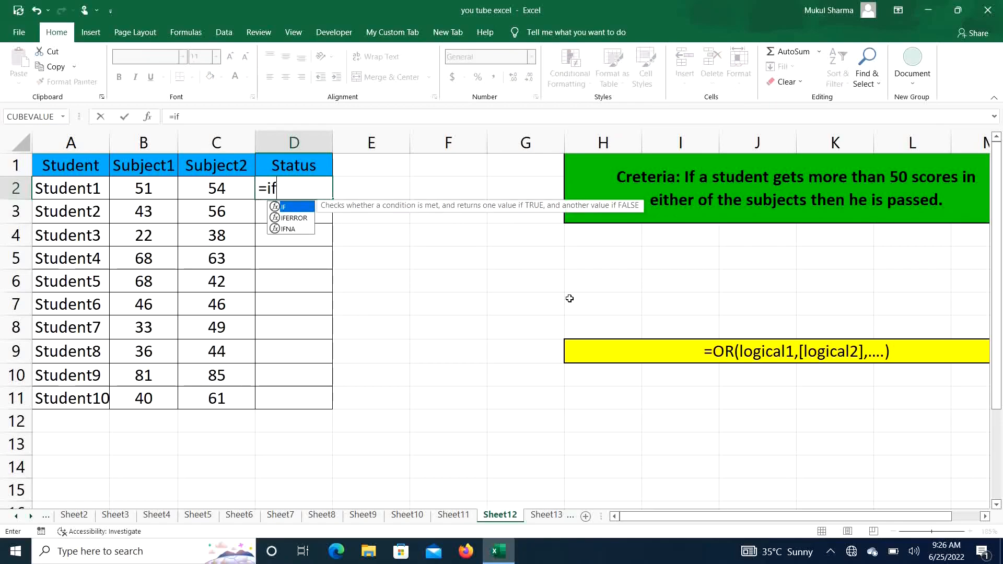
{"action": "key", "text": "Tab"}
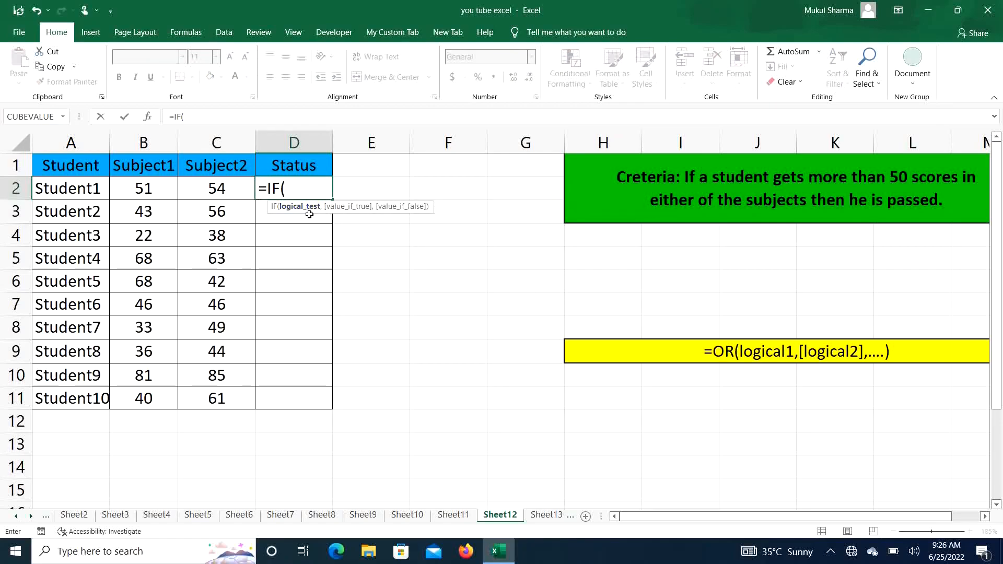
{"action": "type", "text": "o"}
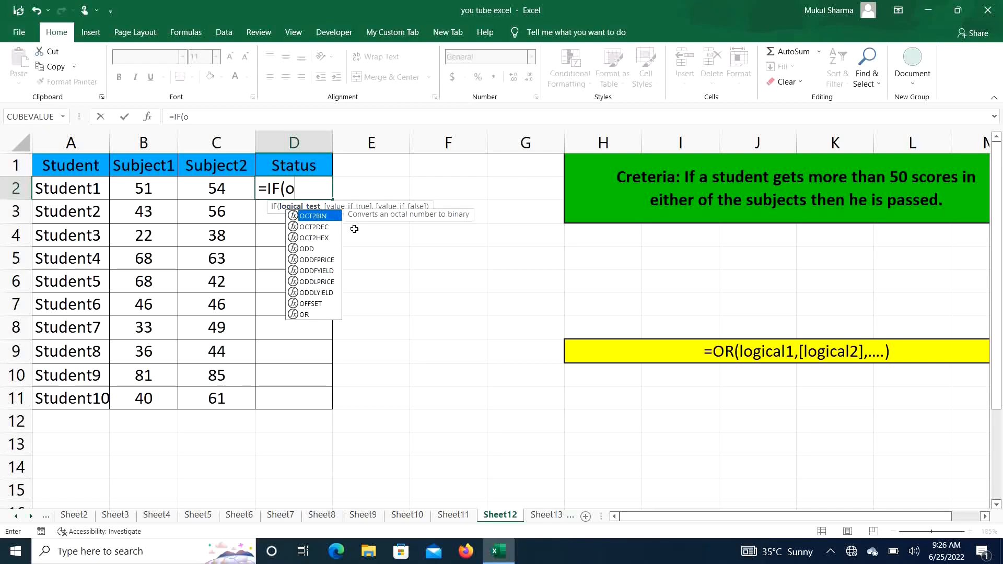
{"action": "type", "text": "r"}
{"action": "key", "text": "Tab"}
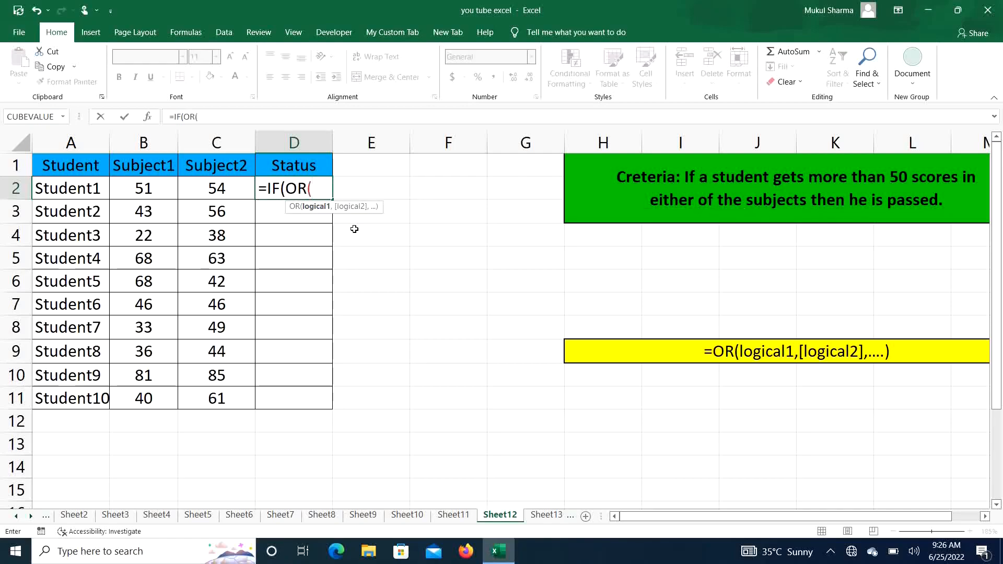
{"action": "left_click", "coordinate": [167, 188]}
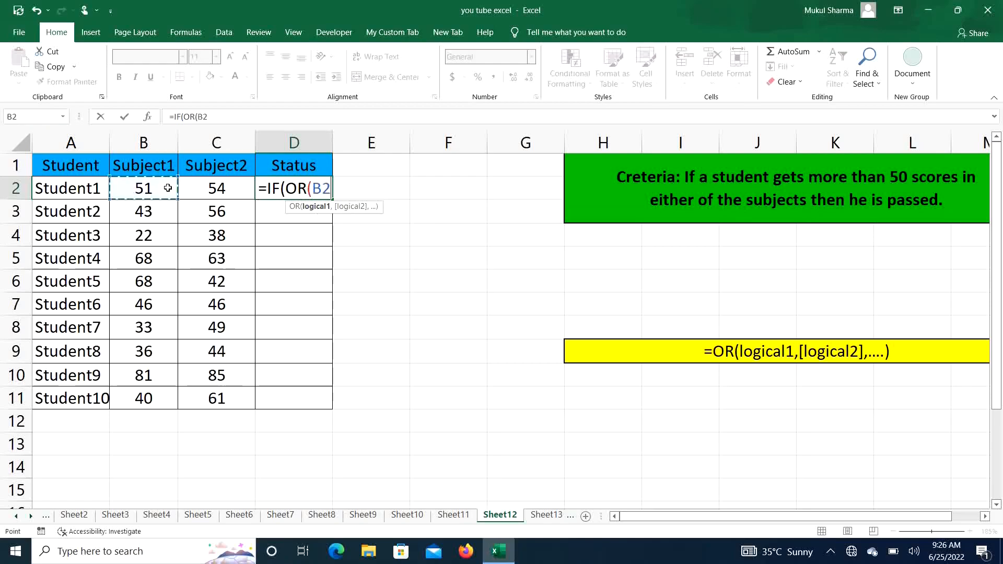
{"action": "type", "text": ">50"}
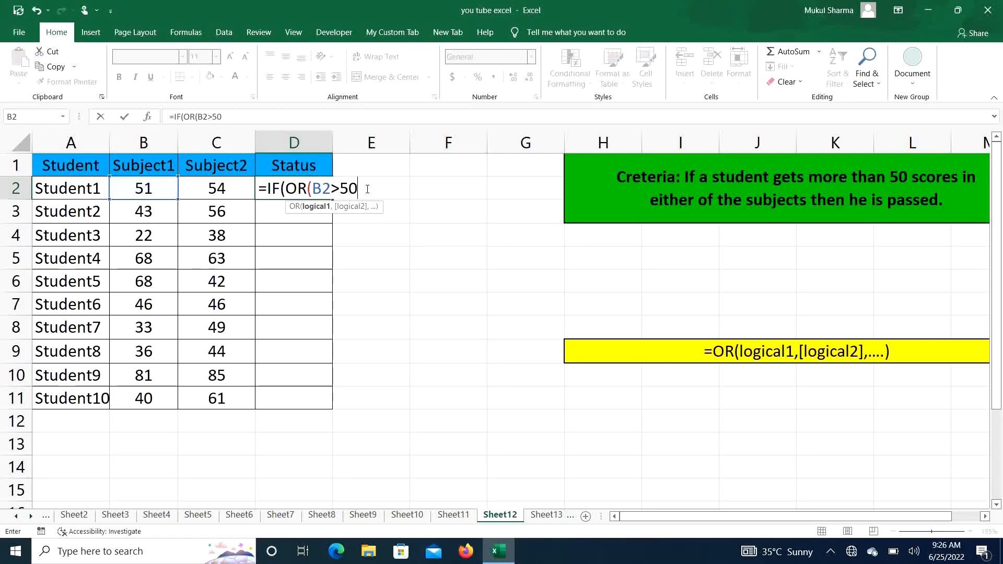
Add C2>50 as the second OR condition in the D2 formula and close the OR function.
{"action": "type", "text": ","}
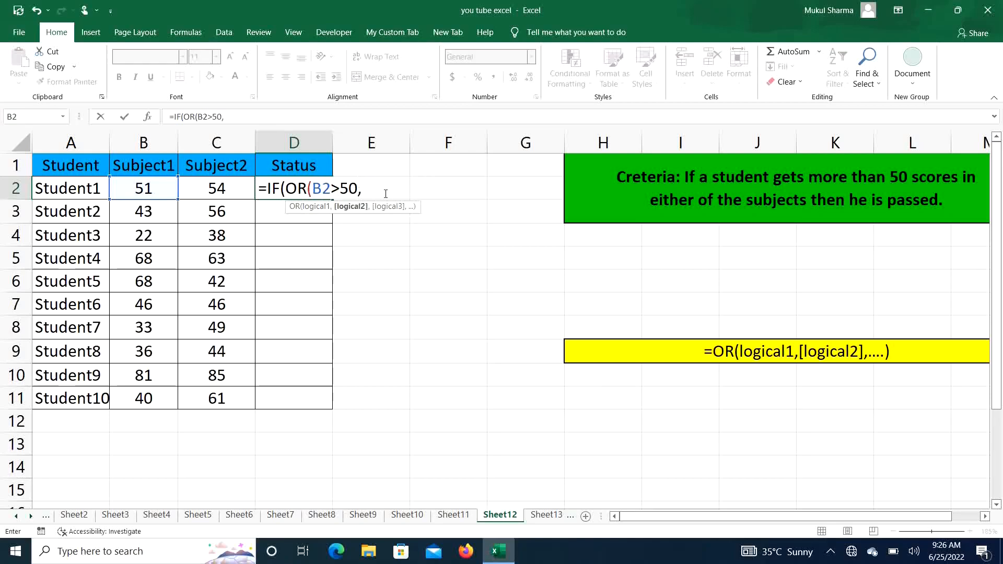
{"action": "left_click", "coordinate": [236, 188]}
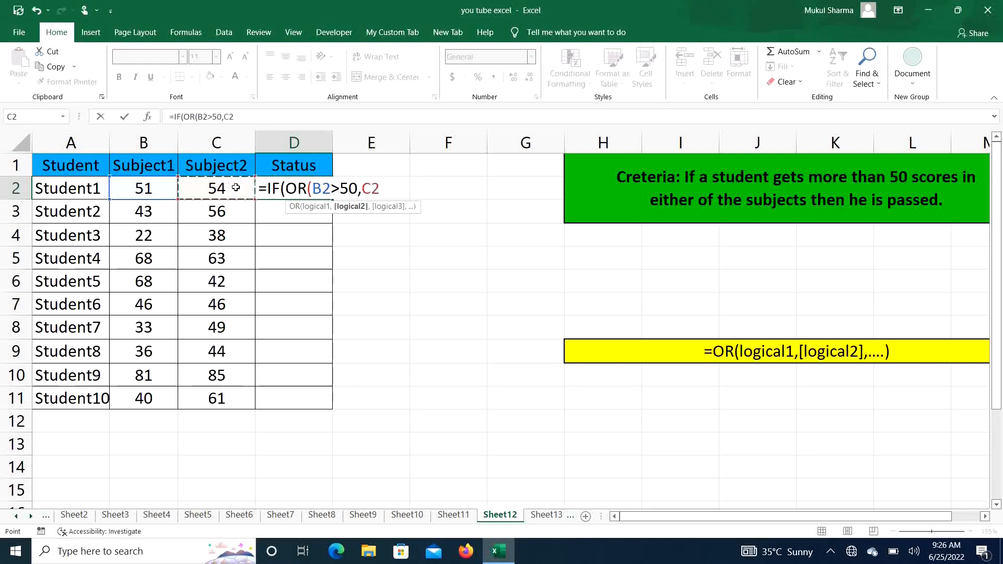
{"action": "type", "text": ">50"}
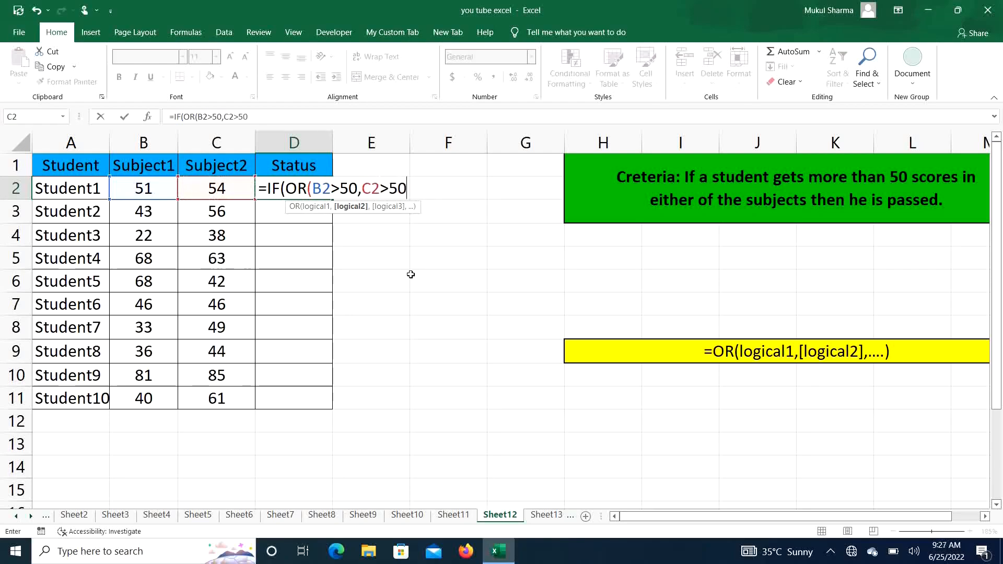
{"action": "type", "text": ")"}
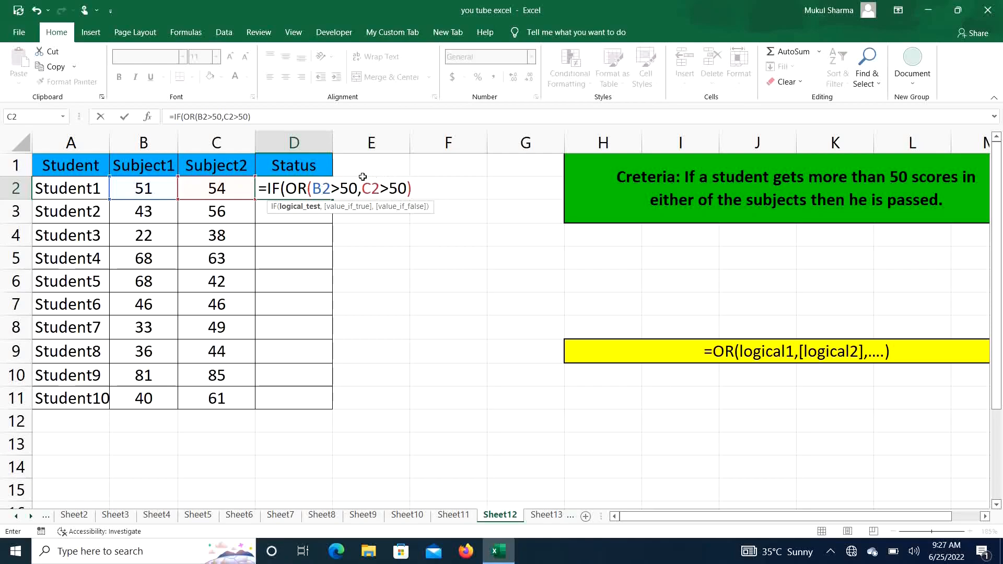
Complete the D2 formula with "Pass" as the value if true and "Fail" as the value if false.
{"action": "type", "text": ",\""}
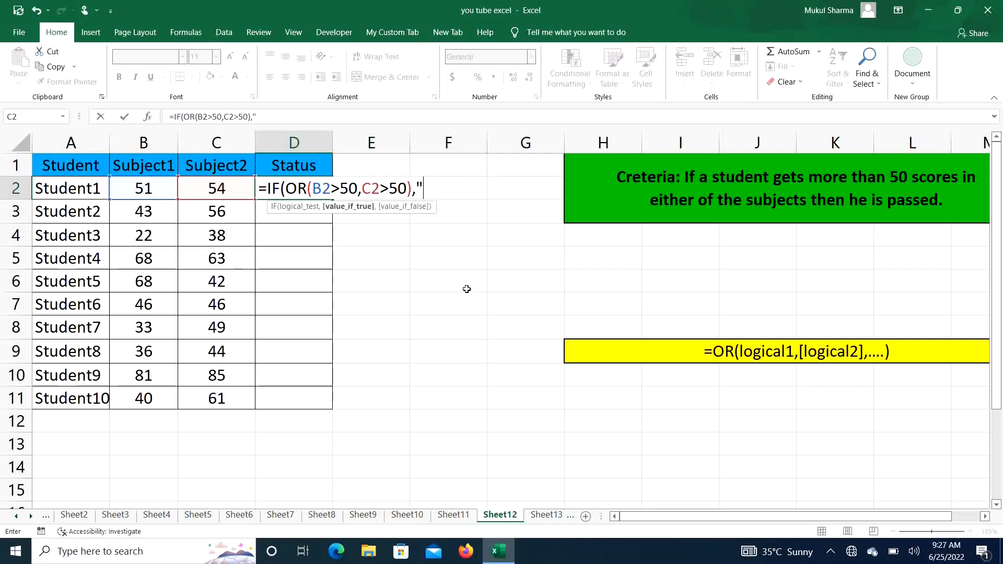
{"action": "type", "text": "Pass"}
{"action": "type", "text": "\""}
{"action": "type", "text": ",\""}
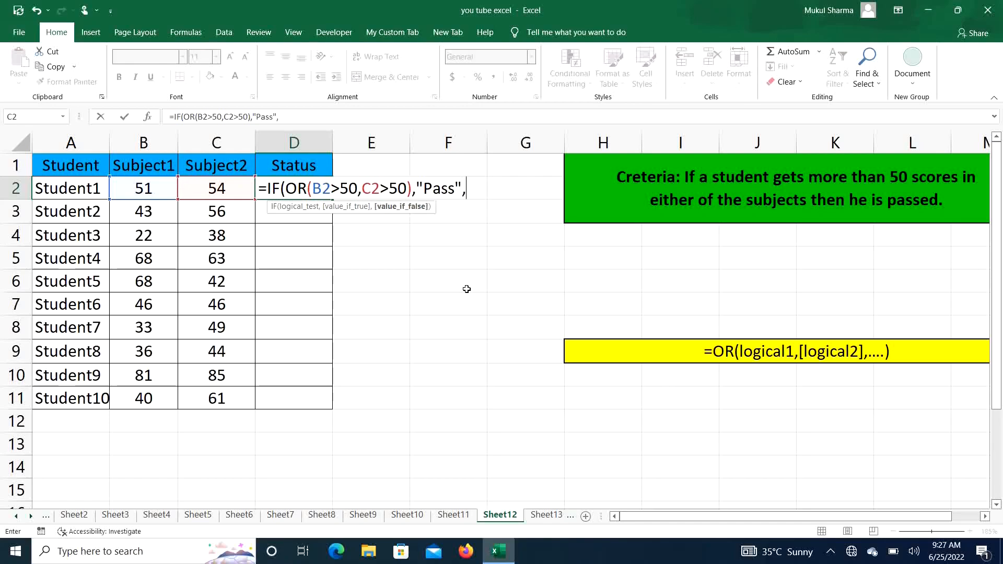
{"action": "type", "text": "Fail\""}
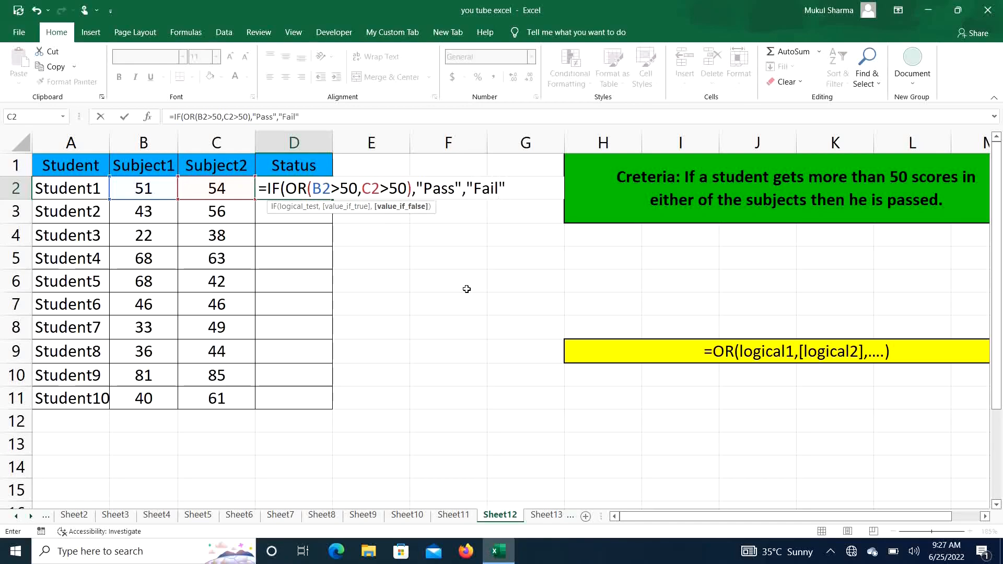
{"action": "type", "text": ")"}
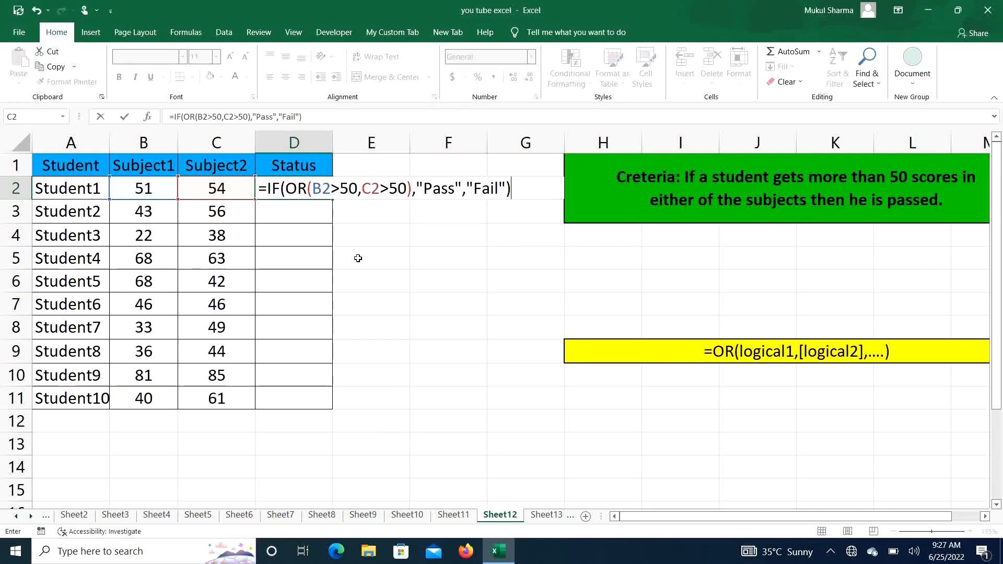
{"action": "key", "text": "Return"}
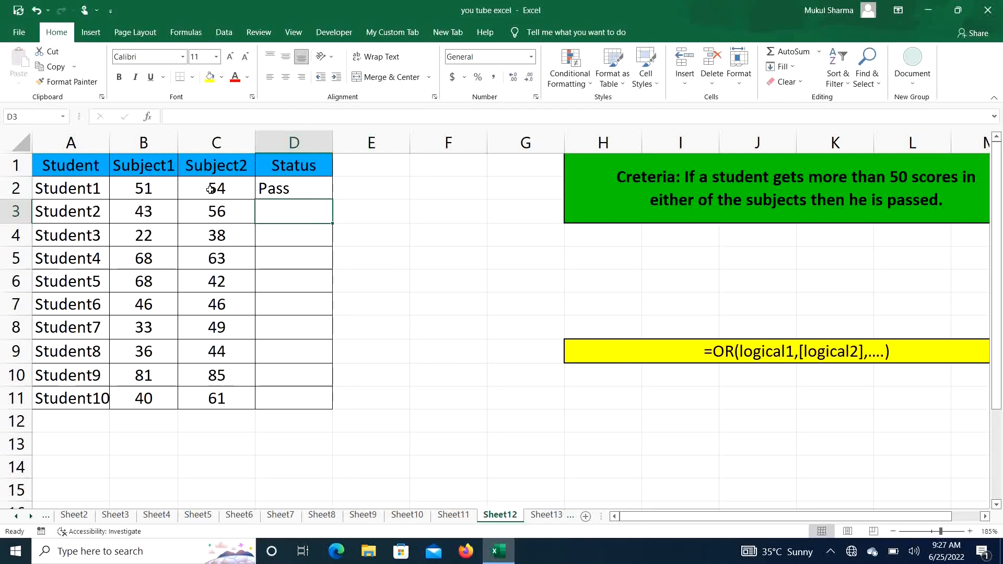
Fill the Status formula from D2 down to D11 for all the students.
{"action": "left_click", "coordinate": [317, 192]}
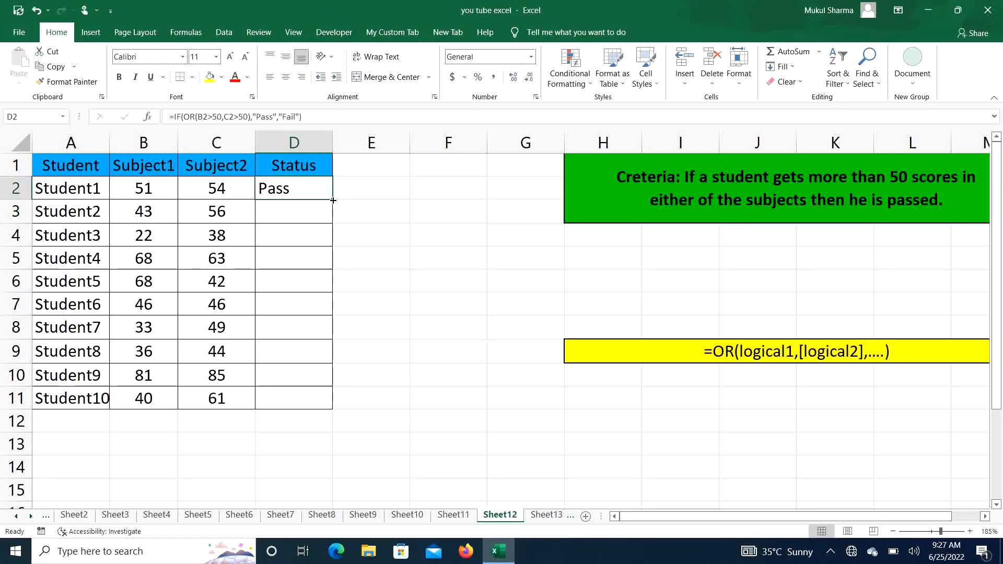
{"action": "left_click_drag", "start_coordinate": [333, 200], "coordinate": [336, 412]}
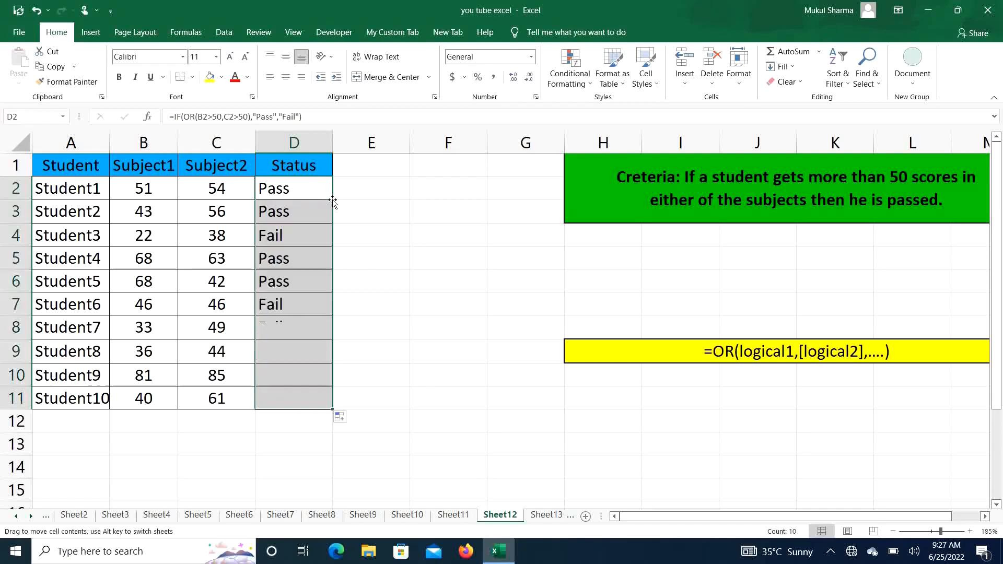
{"action": "left_click", "coordinate": [406, 267]}
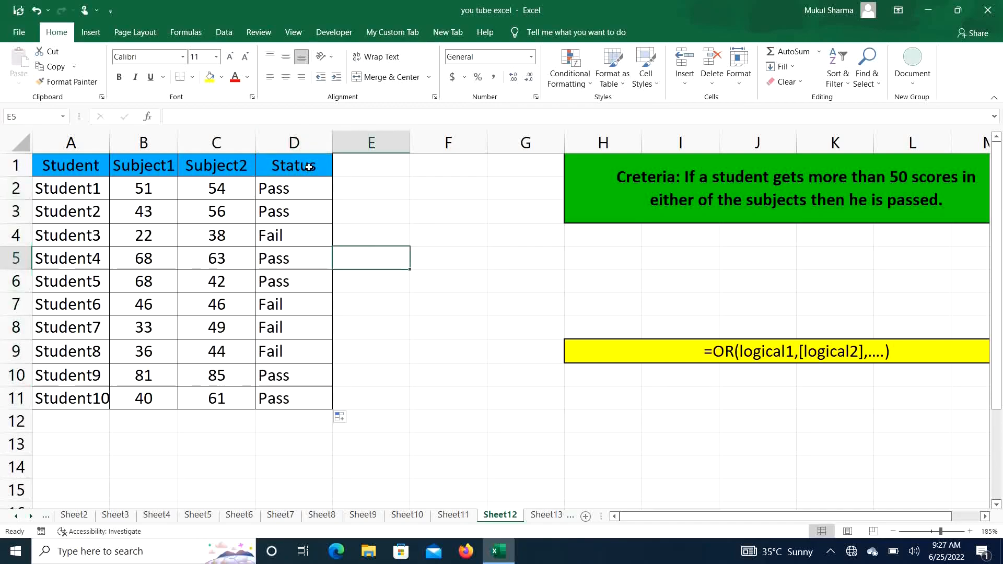
Inspect the Status formulas, evaluate the OR(B6>50,C6>50) part within the D6 formula, and restore the original expression.
{"action": "left_click", "coordinate": [275, 233]}
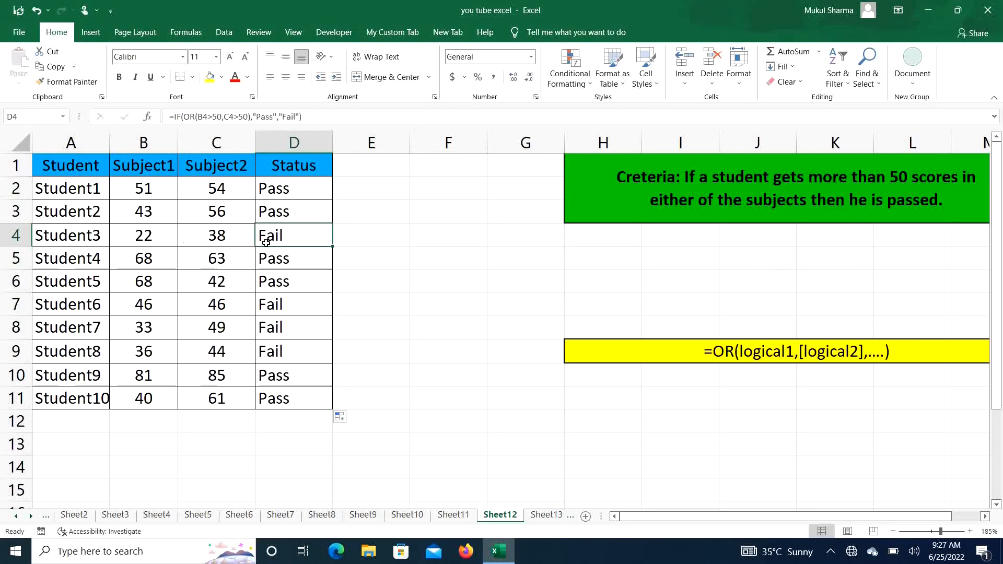
{"action": "left_click", "coordinate": [294, 283]}
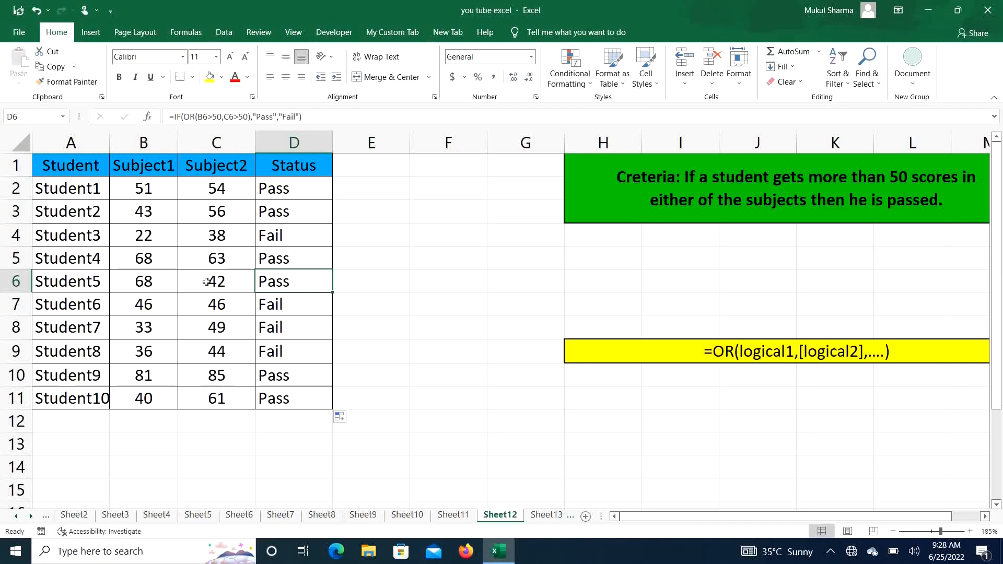
{"action": "double_click", "coordinate": [296, 282]}
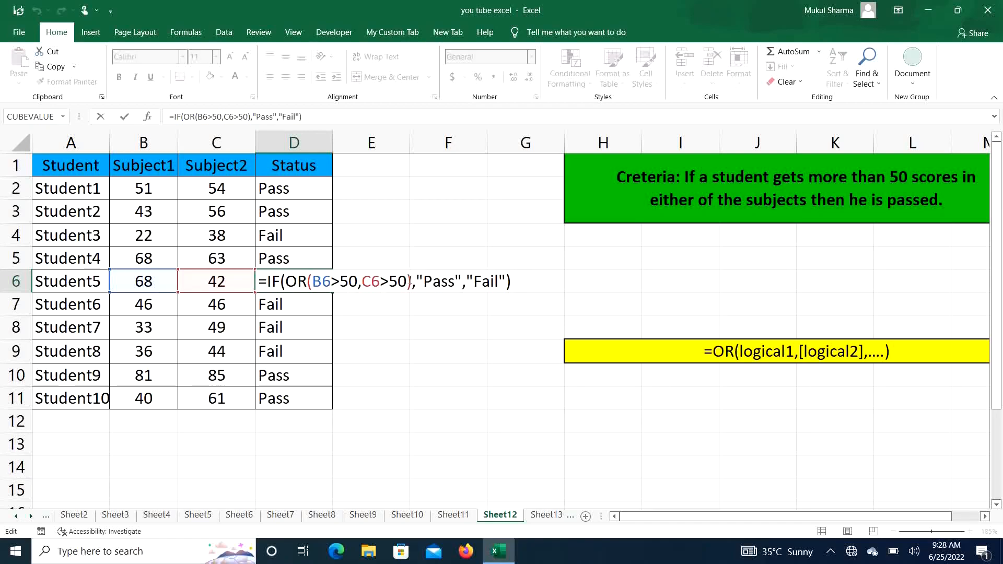
{"action": "left_click_drag", "start_coordinate": [402, 282], "coordinate": [385, 281]}
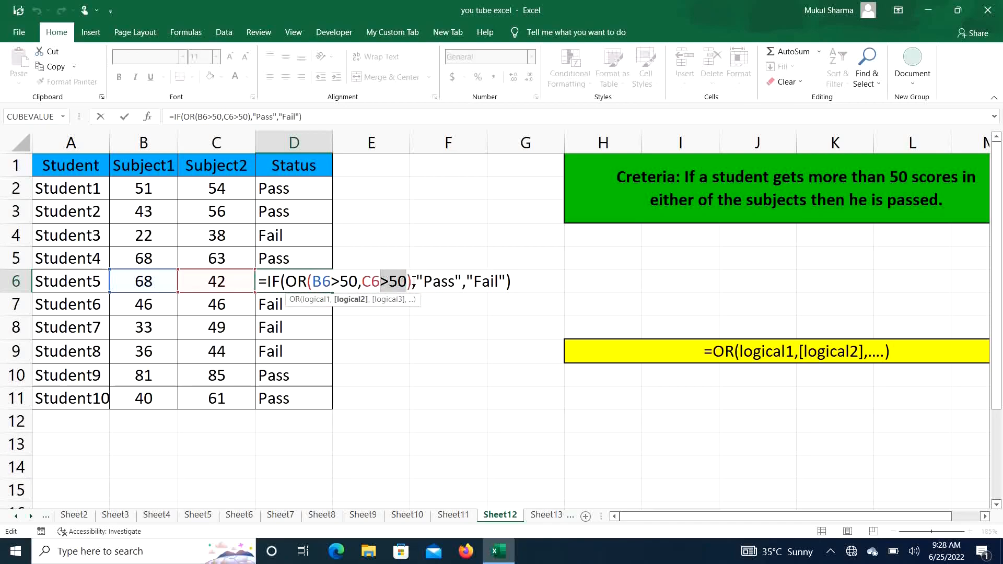
{"action": "left_click", "coordinate": [412, 282]}
{"action": "left_click_drag", "start_coordinate": [411, 282], "coordinate": [286, 275]}
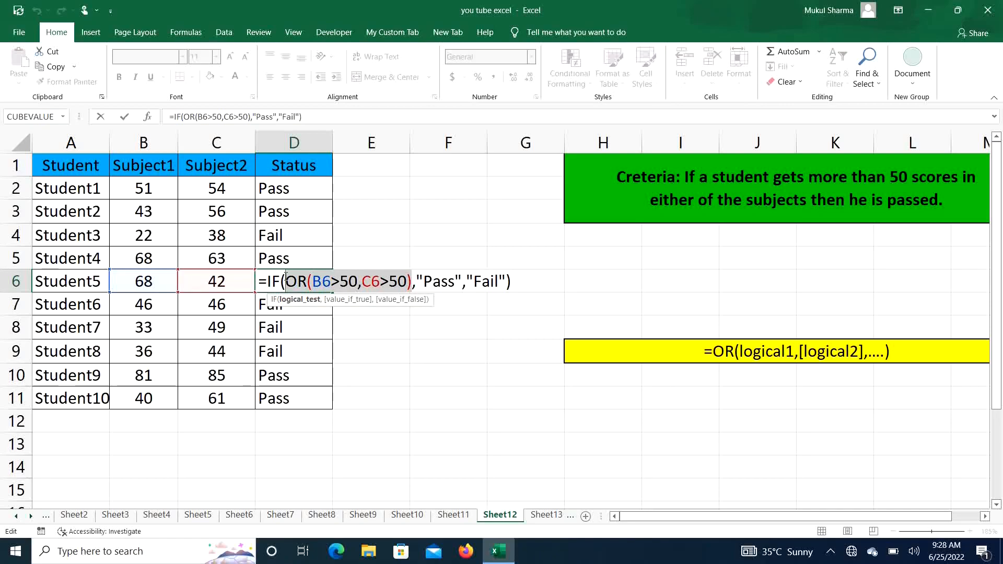
{"action": "key", "text": "F9"}
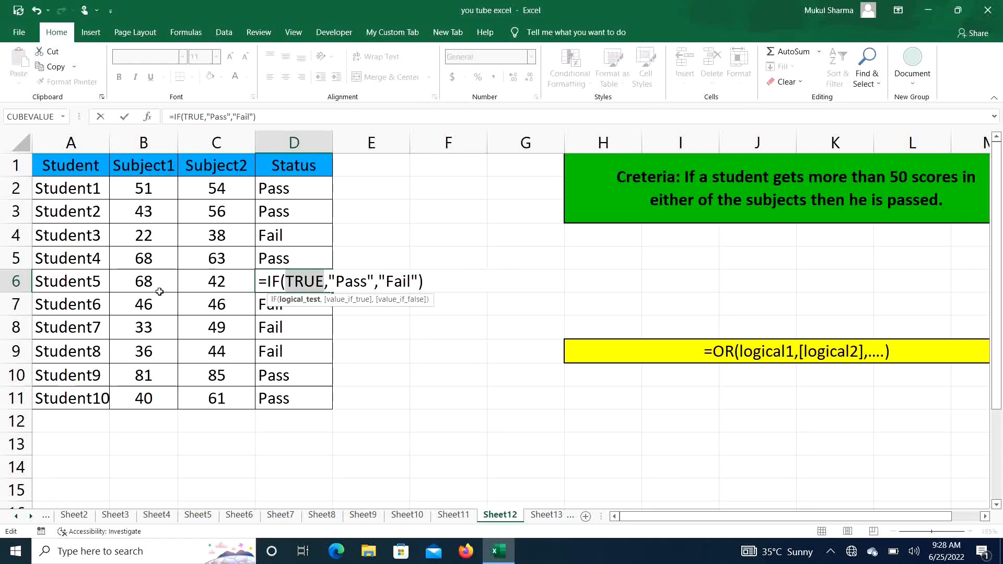
{"action": "key", "text": "ctrl+z"}
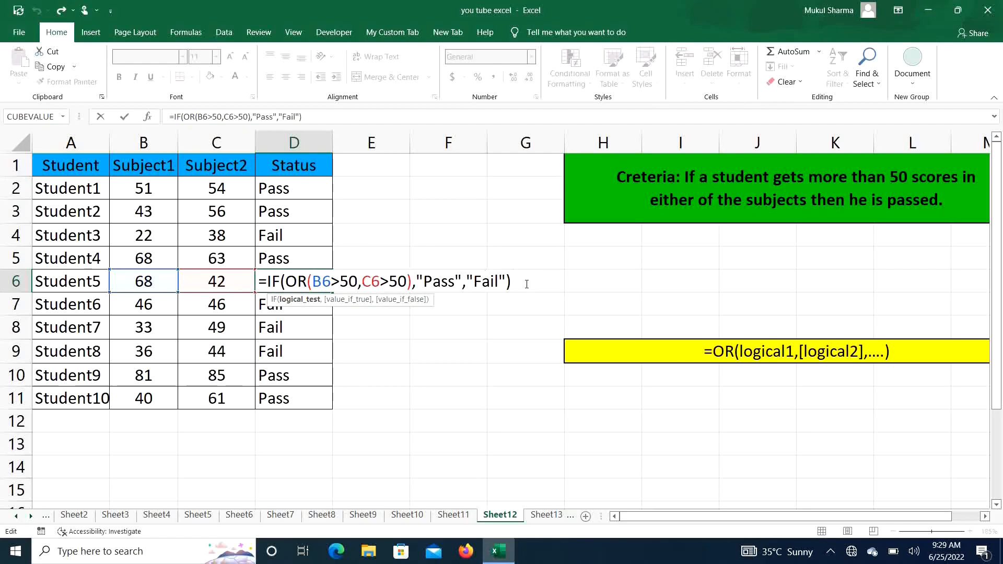
{"action": "key", "text": "Return"}
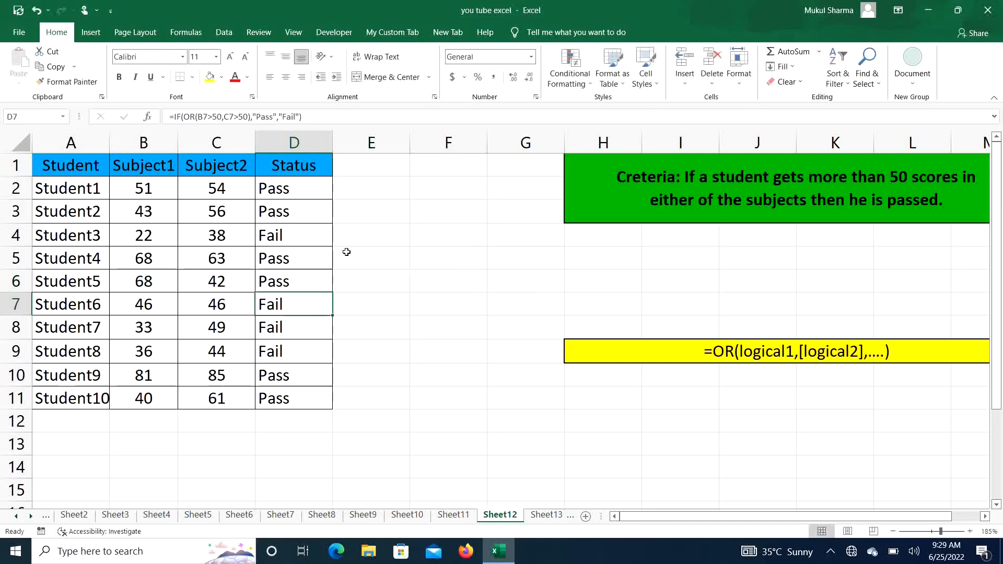